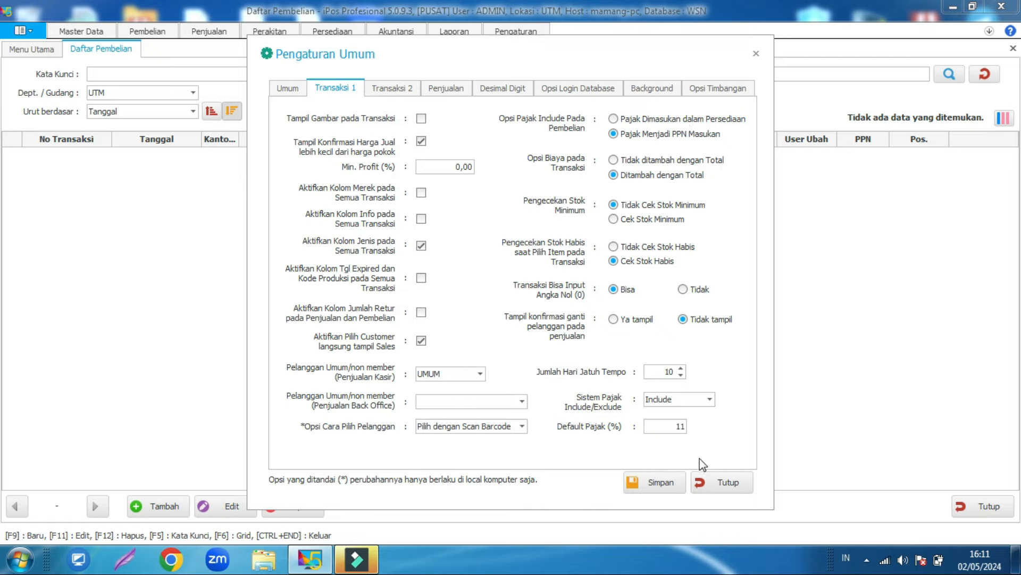
Set the tax-inclusive purchase option to Pajak Dimasukan dalam Persediaan and save the general settings.
click(614, 118)
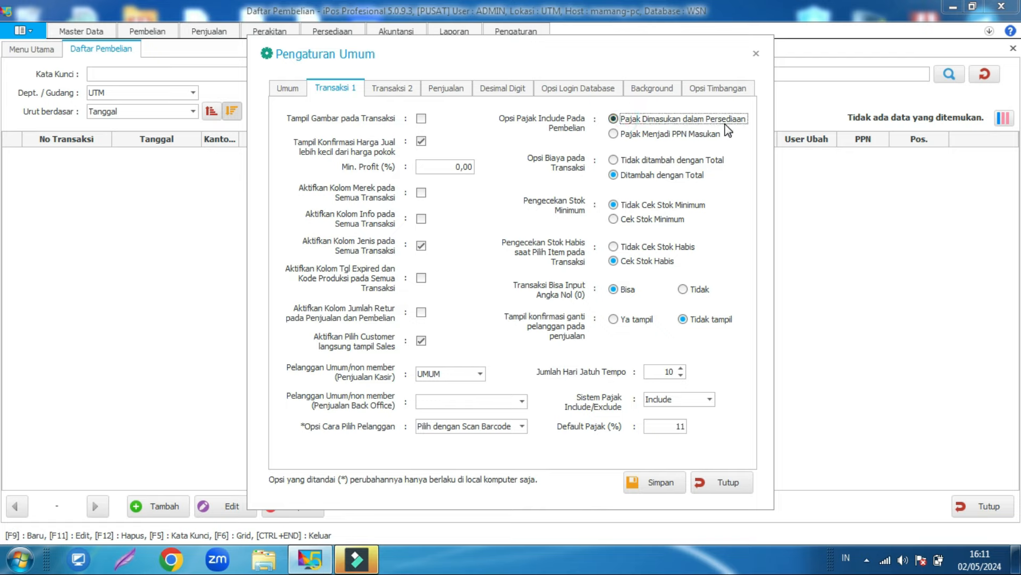
click(637, 481)
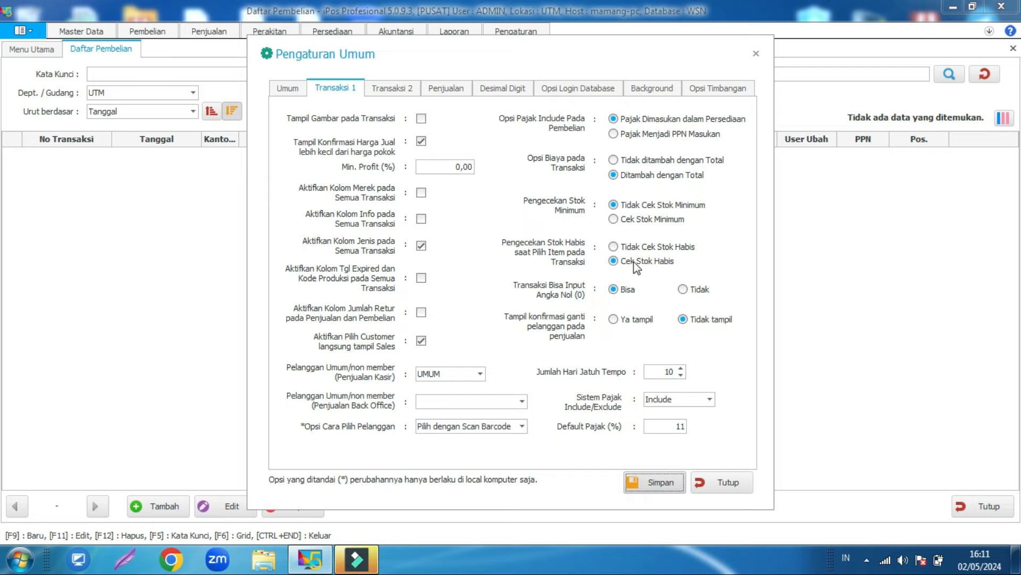
click(574, 339)
click(715, 481)
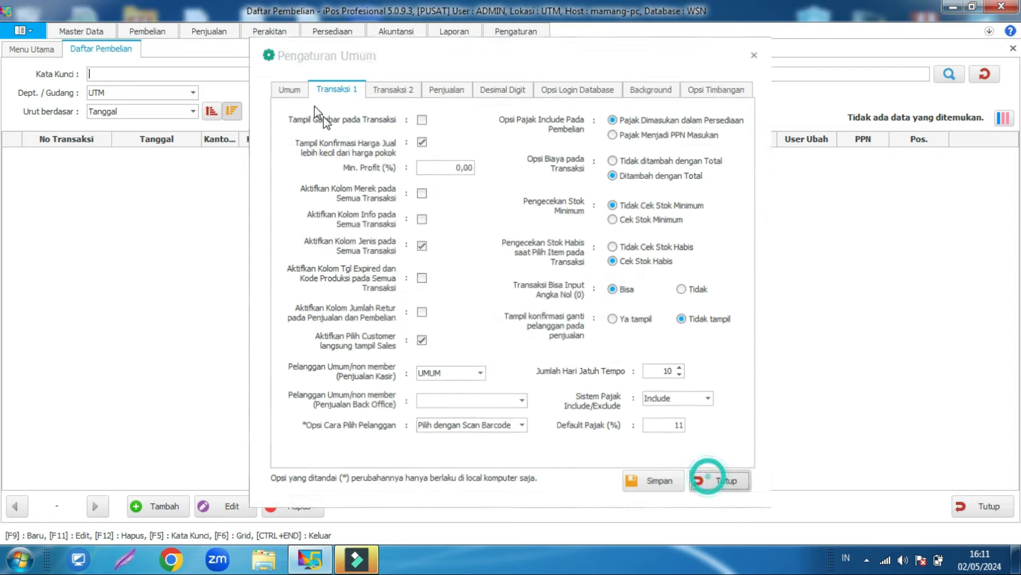
Start a new purchase transaction and add the item Accu ASPIRA GM5Z-3B basah, found with the item keyword "a".
click(160, 31)
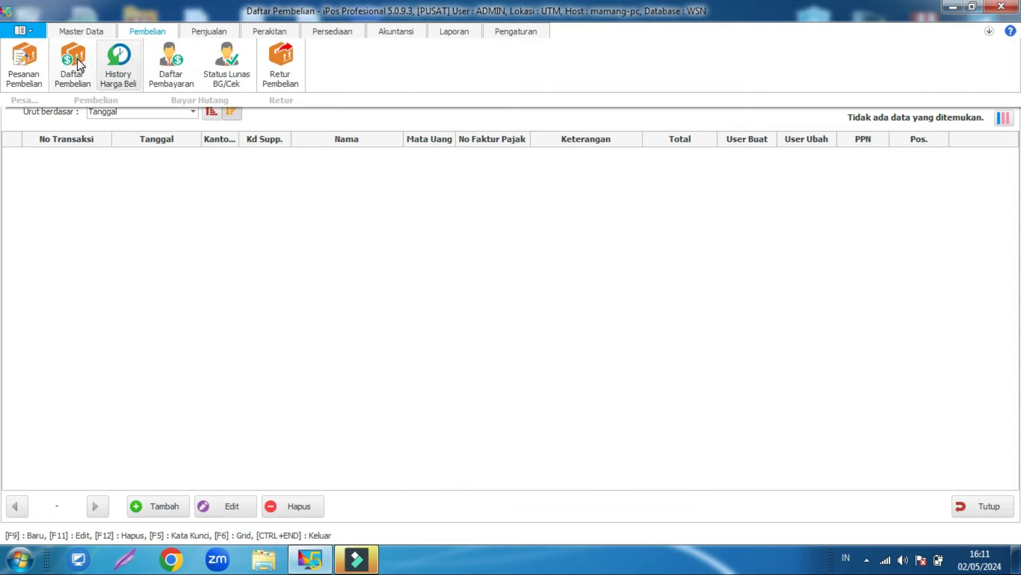
click(78, 58)
click(146, 506)
click(88, 155)
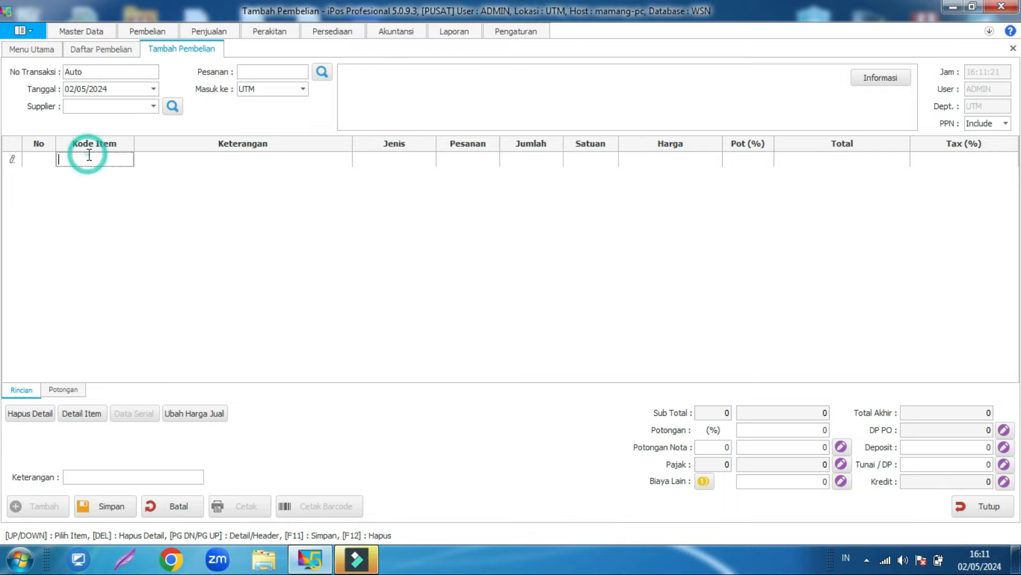
text(a)
key(Return)
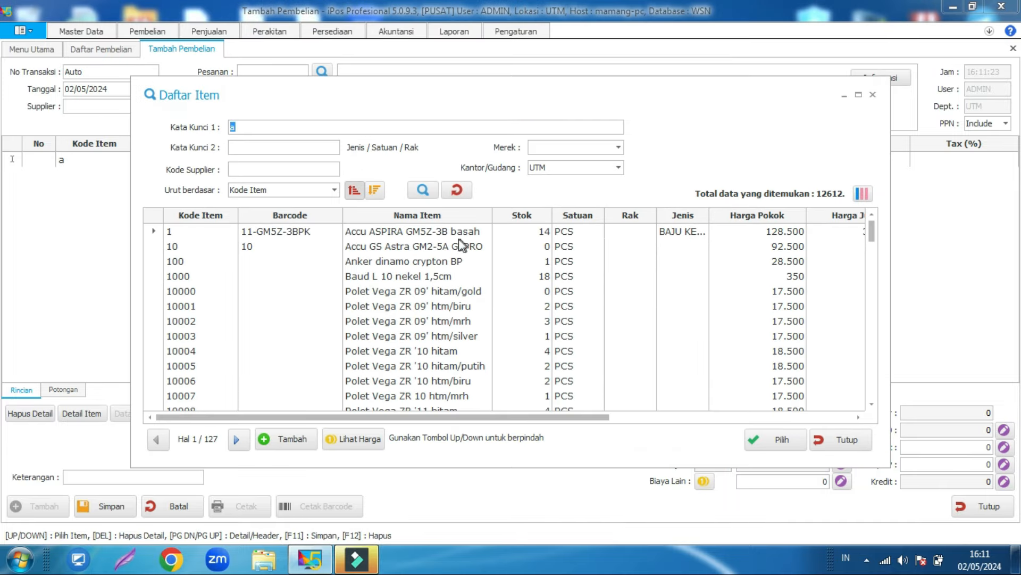
click(438, 234)
double_click(438, 234)
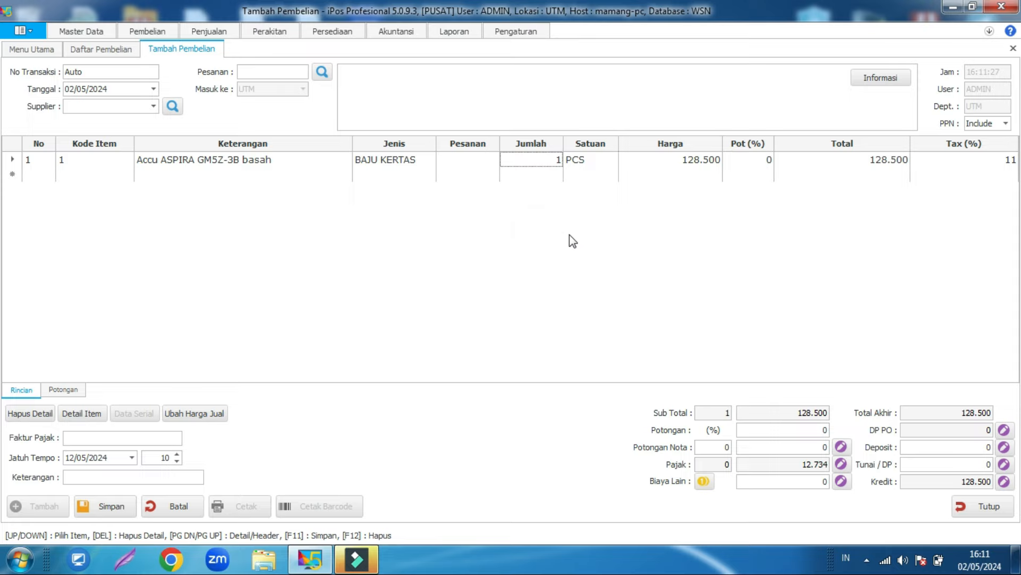
Assign the supplier named "supplier" to the new purchase.
click(154, 106)
click(157, 144)
click(386, 245)
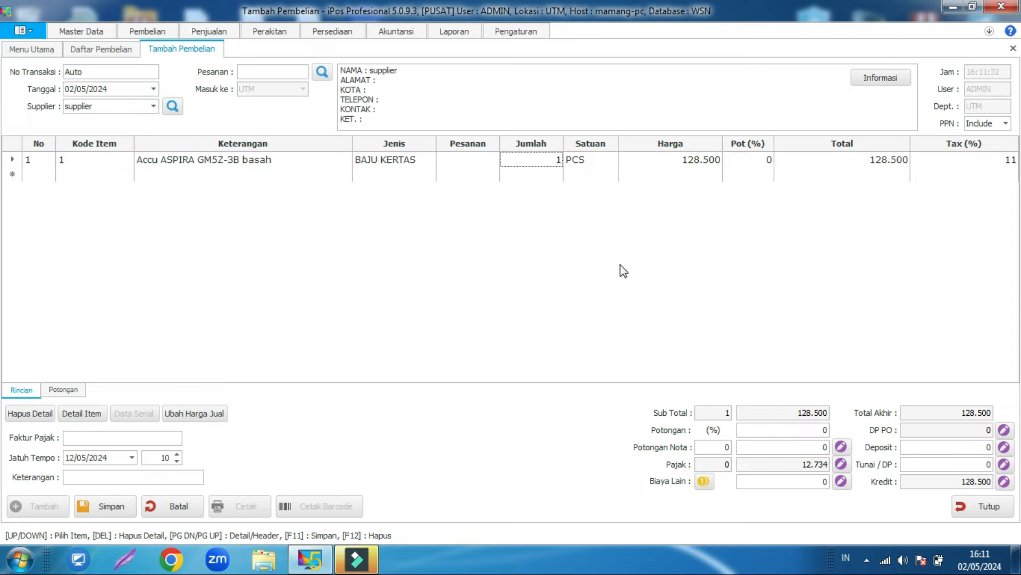
Enter a cash payment (Tunai / DP) of 128.500 and save the purchase transaction.
click(952, 460)
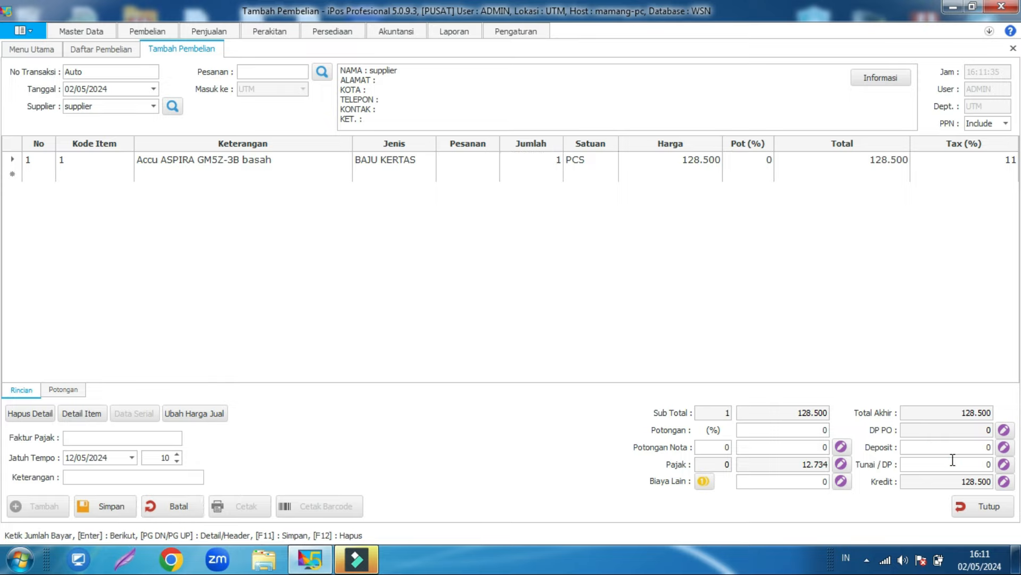
text(128500)
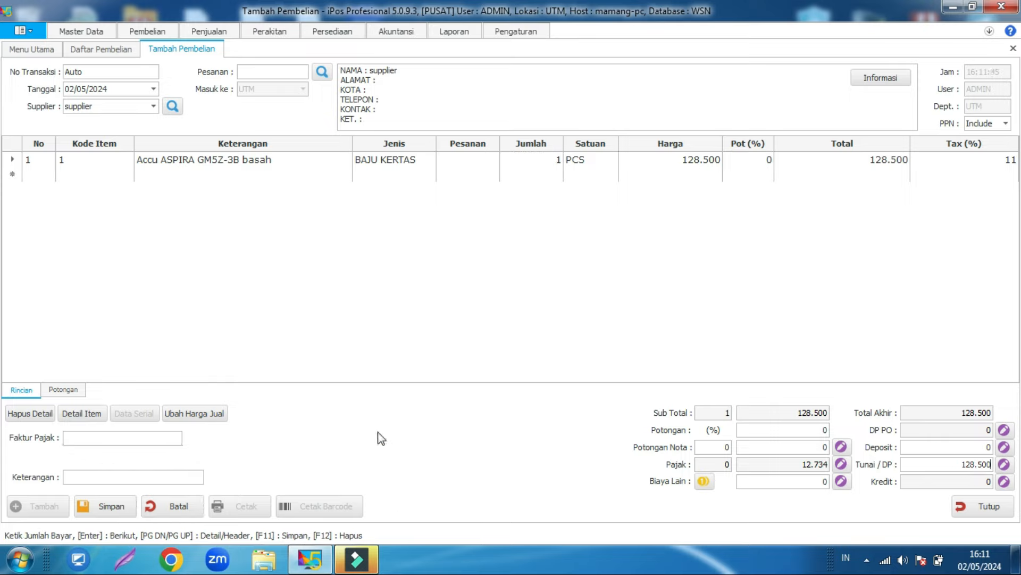
click(100, 514)
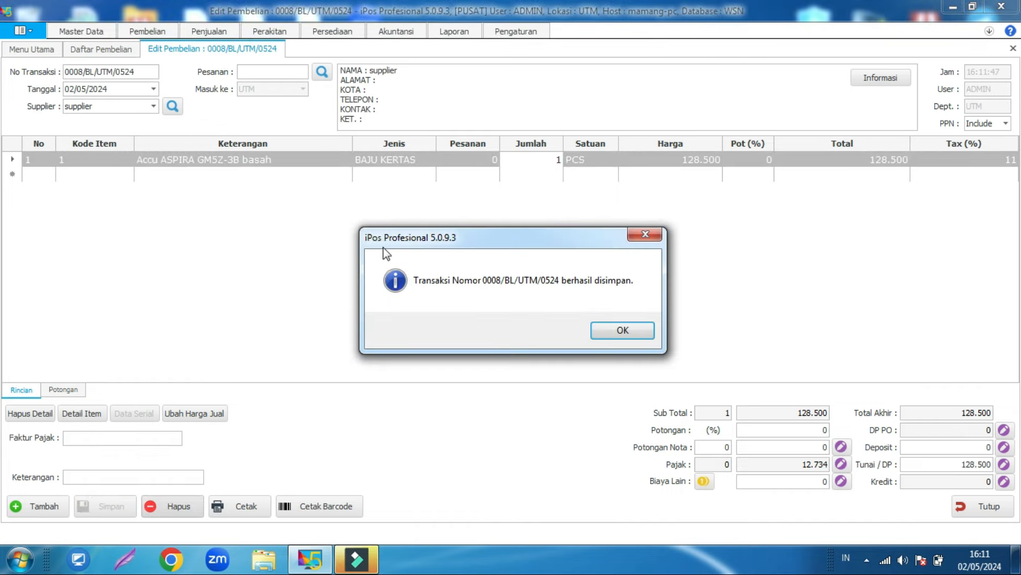
click(622, 330)
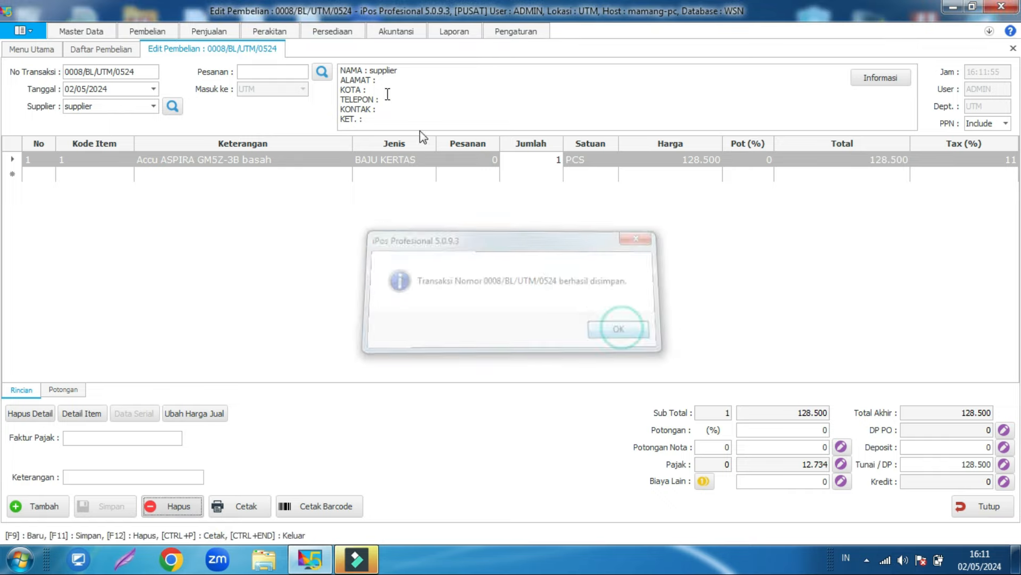
Examine the Persediaan Barang and Kas Kecil entries of the saved purchase in the journal list, and close the list.
click(403, 33)
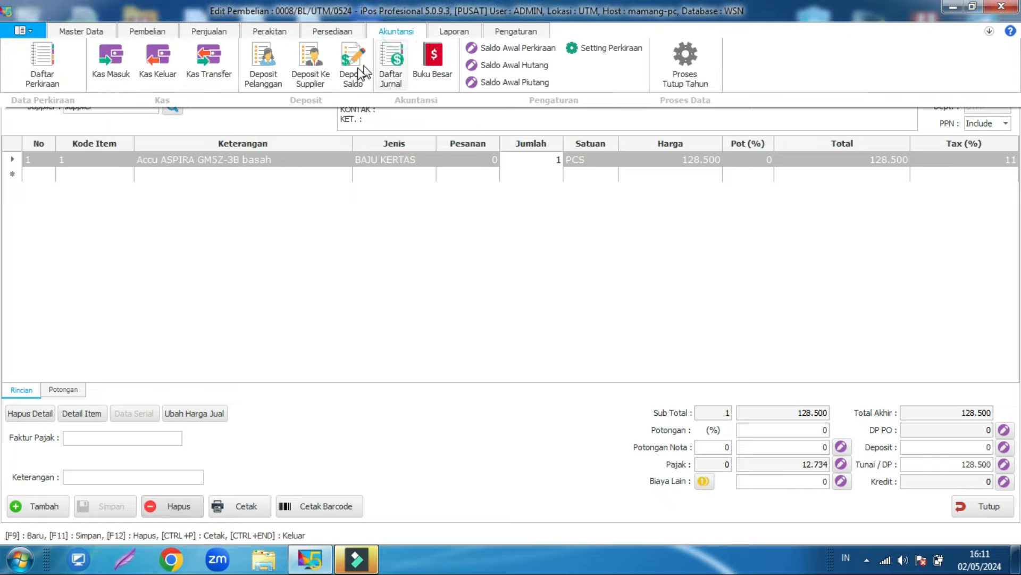
click(394, 60)
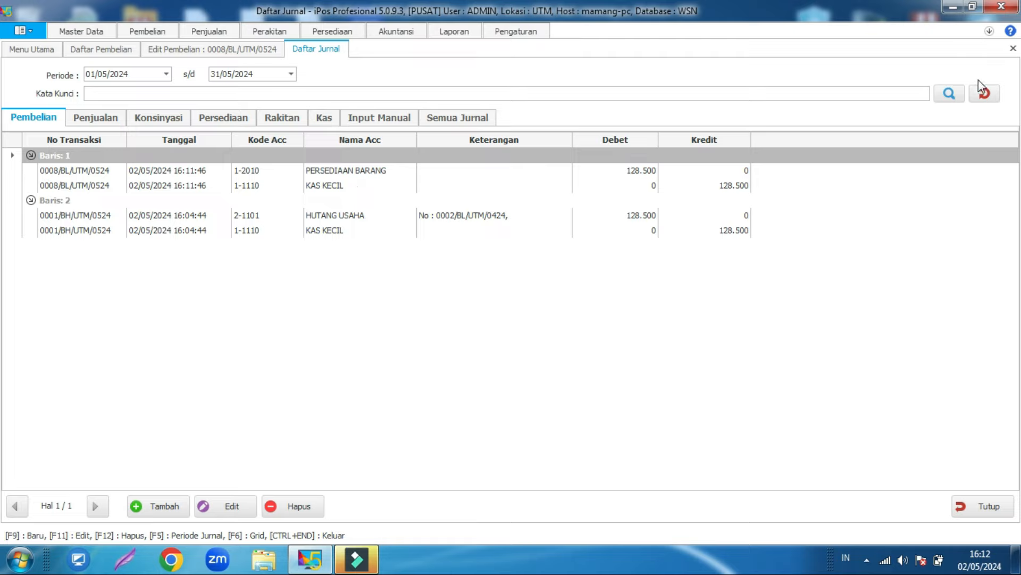
click(984, 94)
click(350, 184)
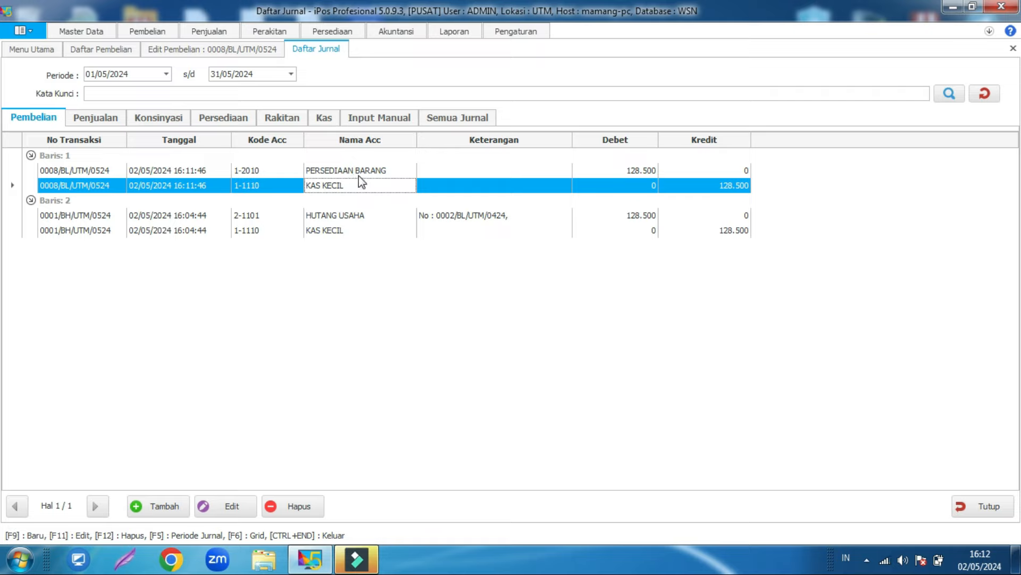
click(358, 174)
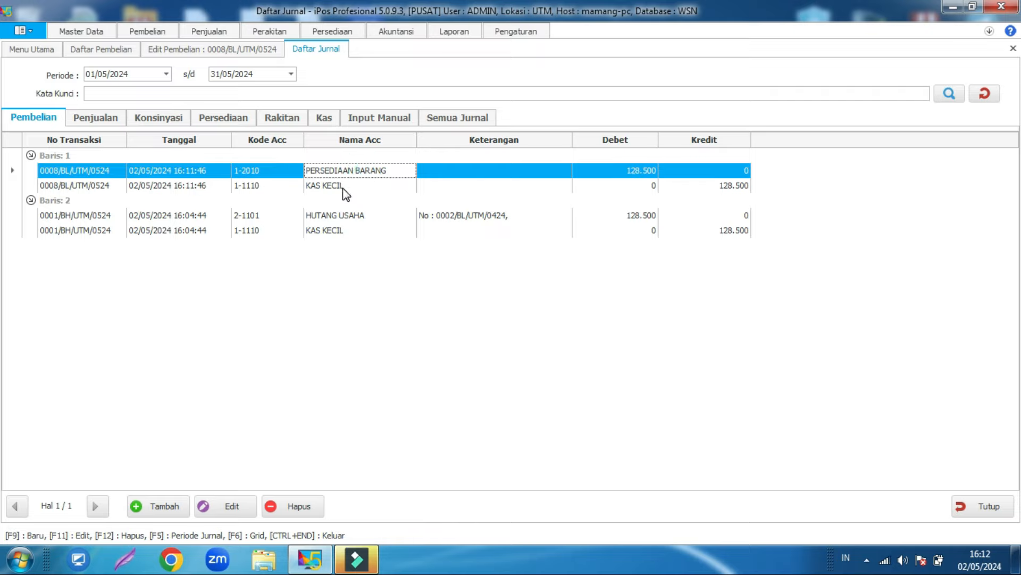
click(352, 186)
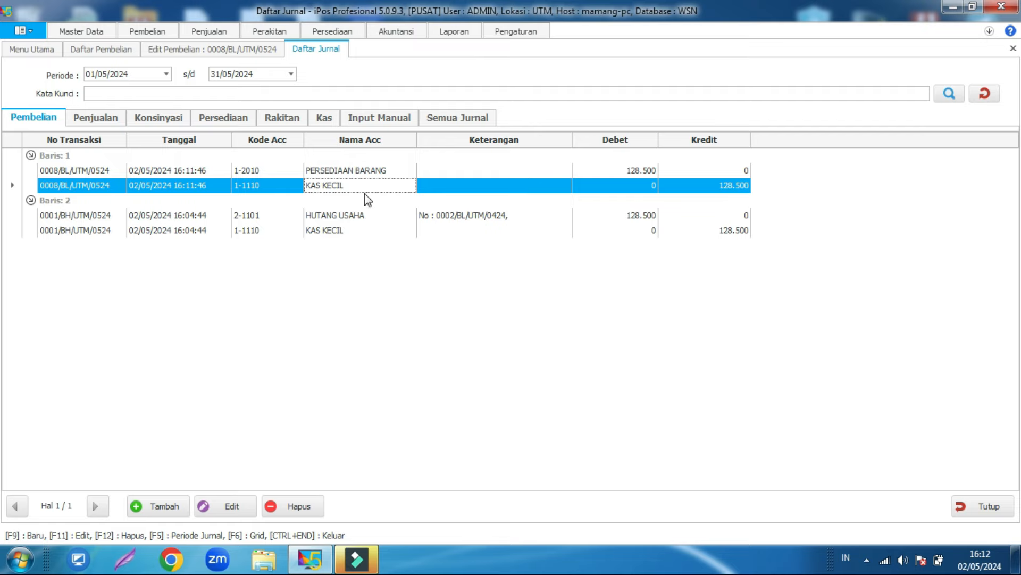
click(1013, 48)
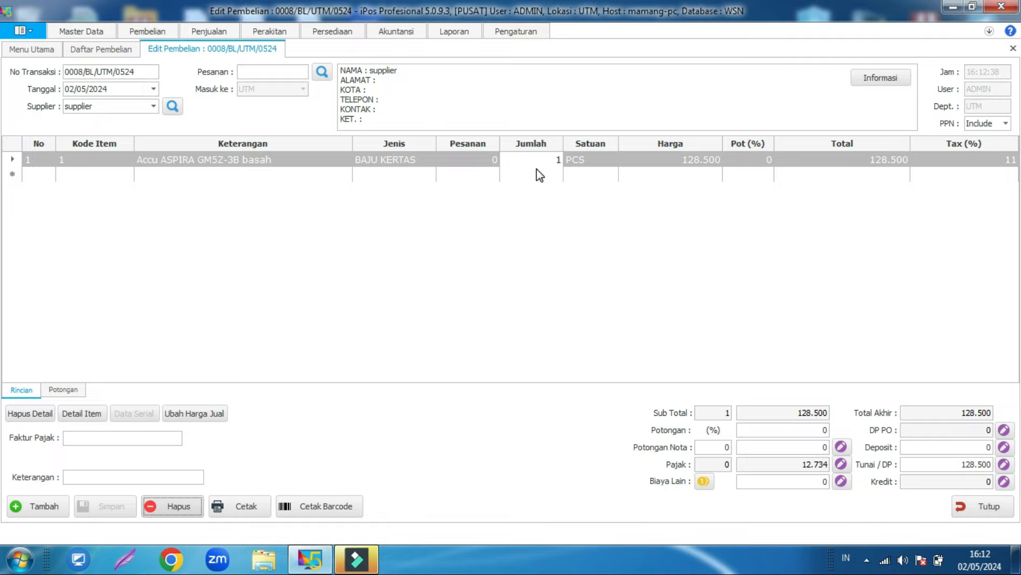
Preview the balance sheet (Neraca) report, and close the report and the purchase entry.
click(471, 41)
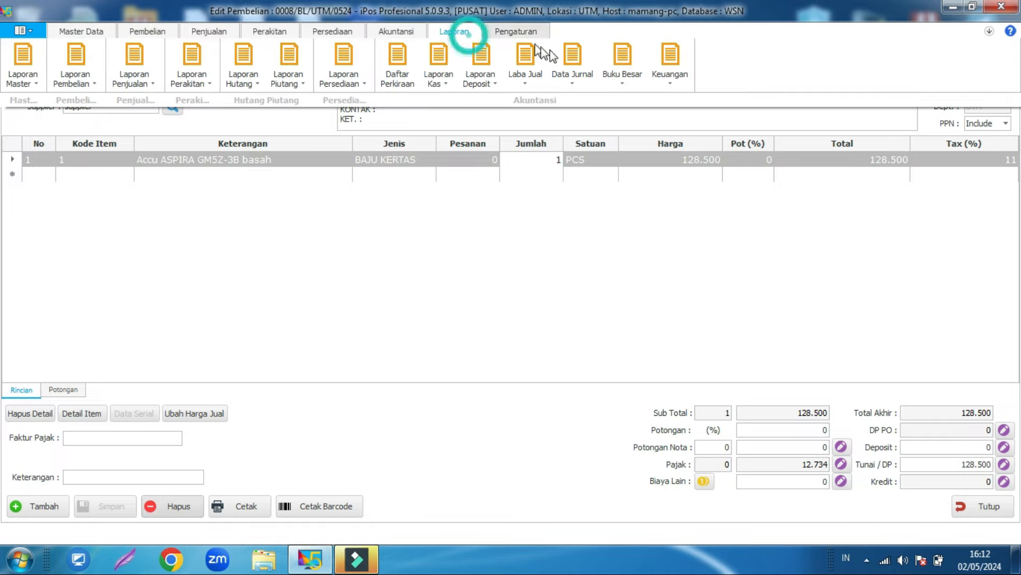
click(675, 75)
click(685, 100)
click(395, 82)
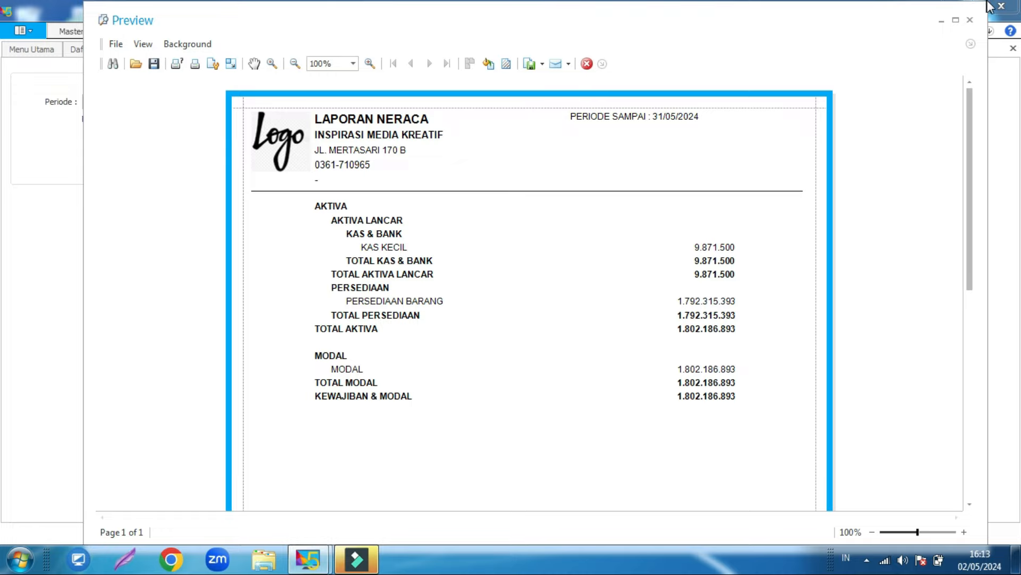
click(970, 20)
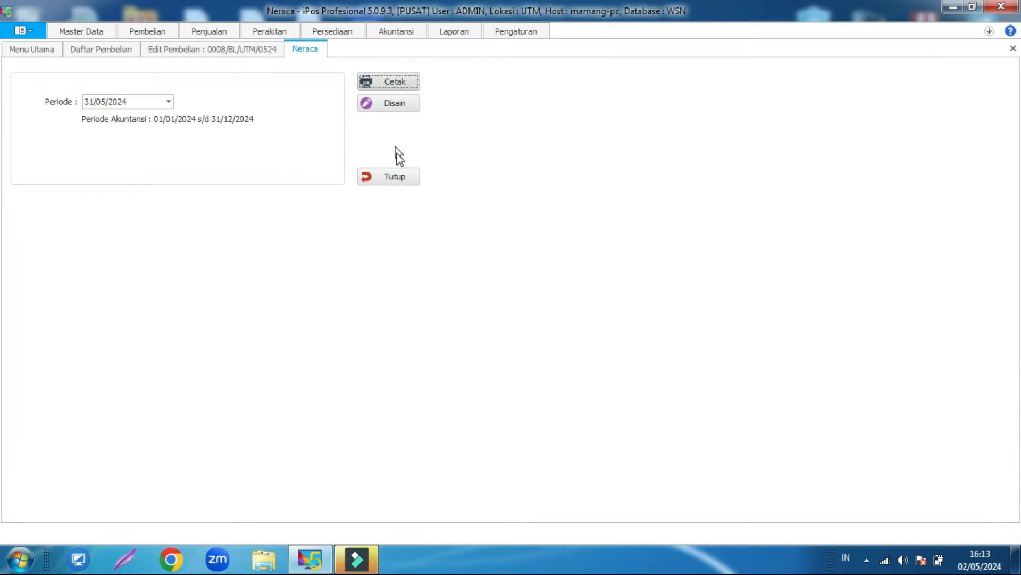
click(404, 181)
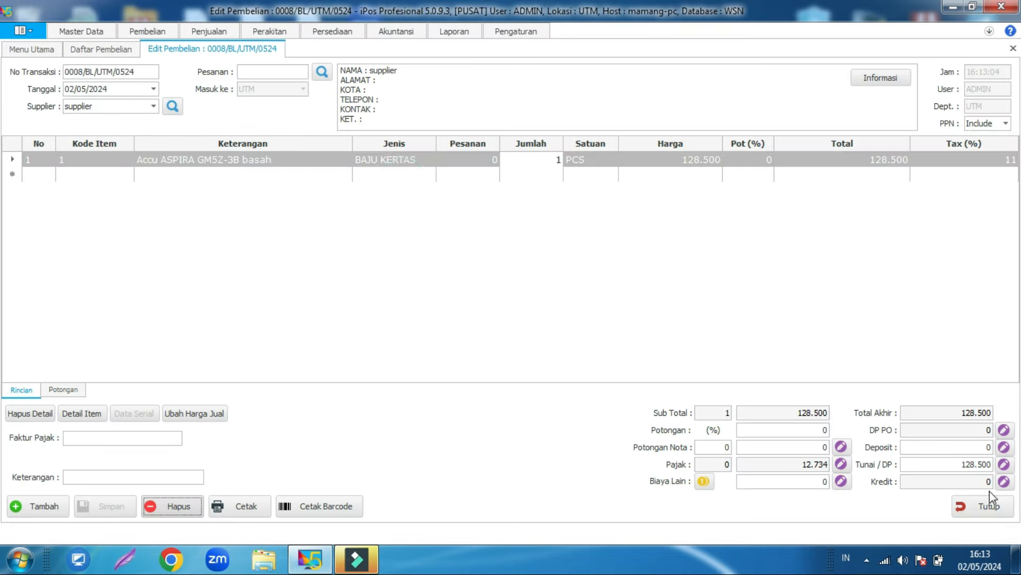
click(988, 505)
Change the tax-inclusive purchase option in the general settings to Pajak Menjadi PPN Masukan and save.
click(519, 33)
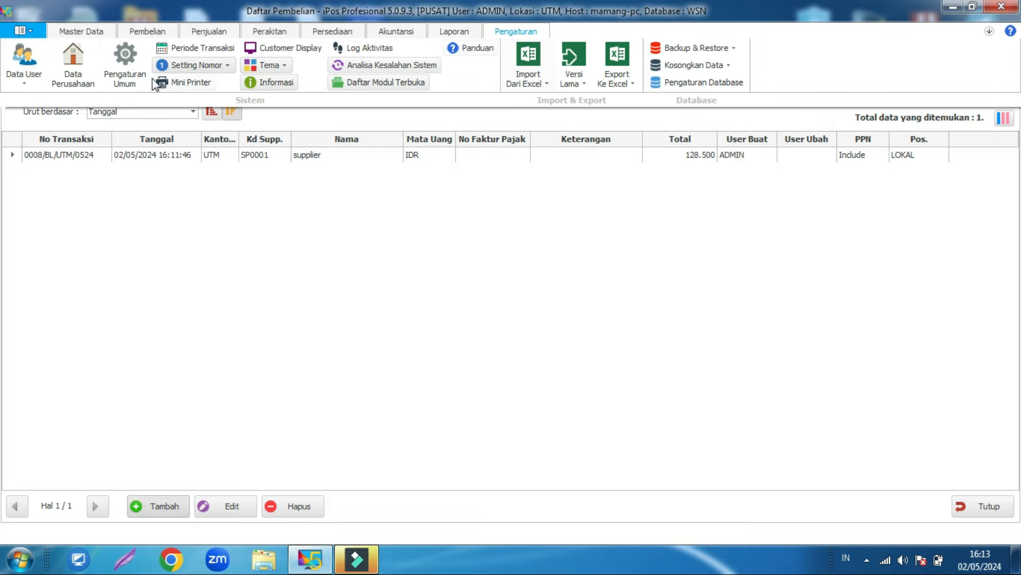
click(135, 74)
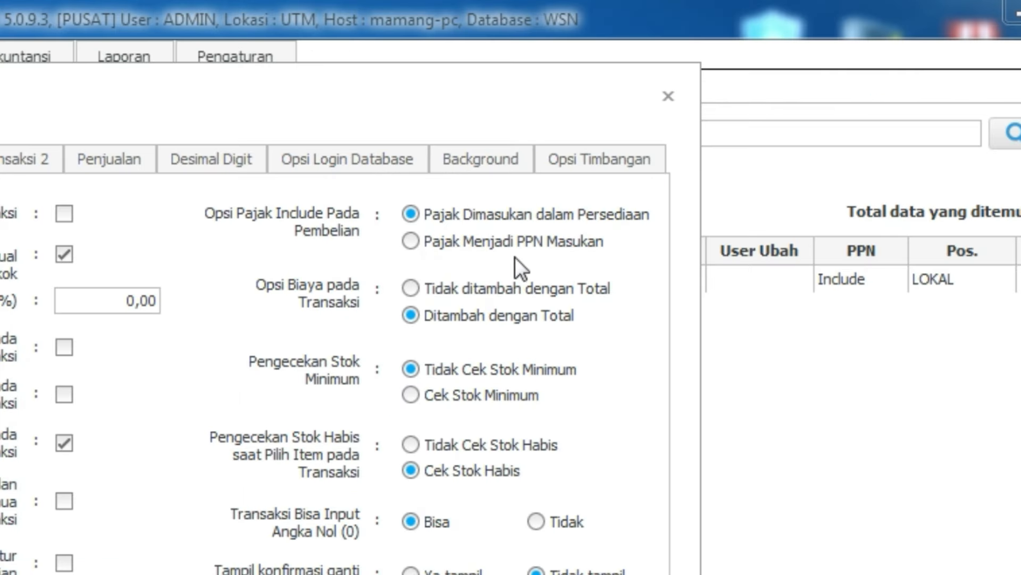
click(555, 244)
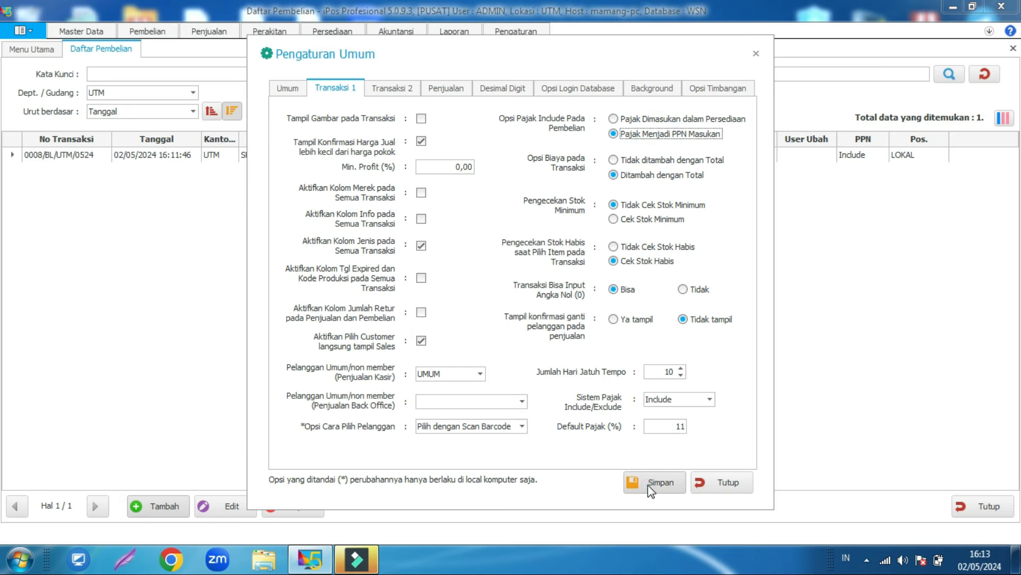
click(651, 484)
key(Return)
click(724, 479)
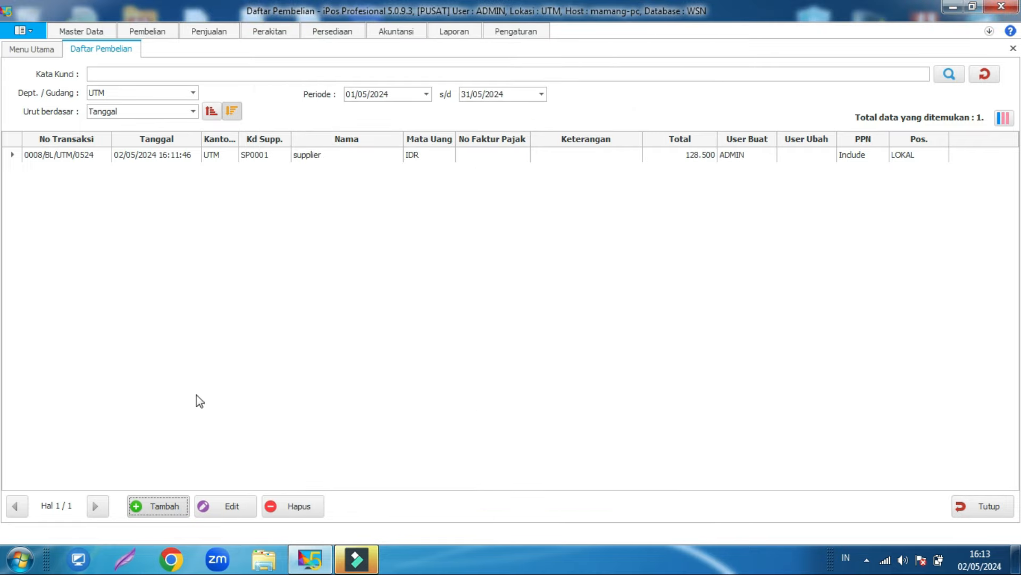
Start another purchase with the item Accu ASPIRA GM5Z-3B basah and the supplier named "supplier".
click(158, 507)
click(93, 160)
text(a)
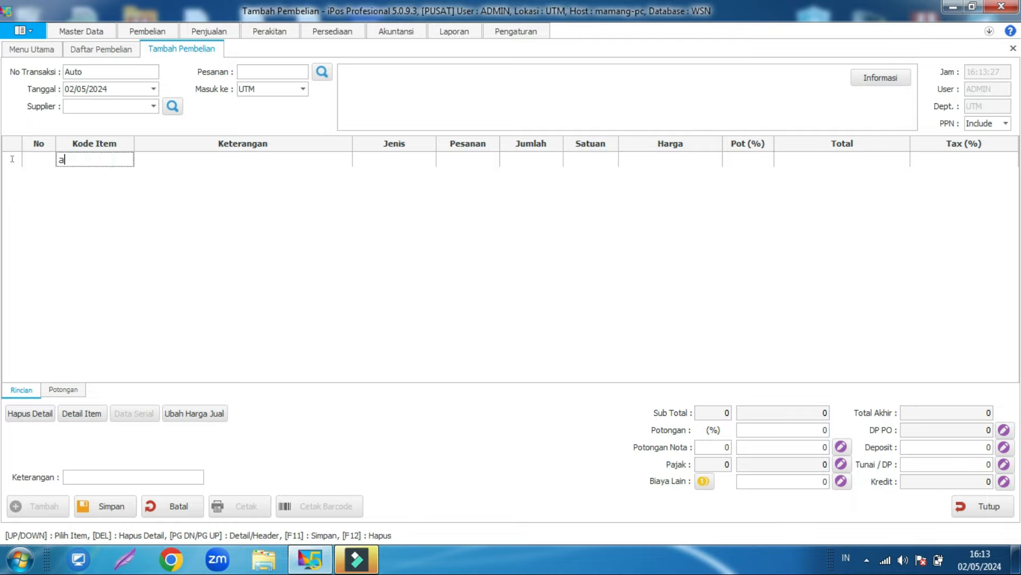
key(Return)
double_click(473, 235)
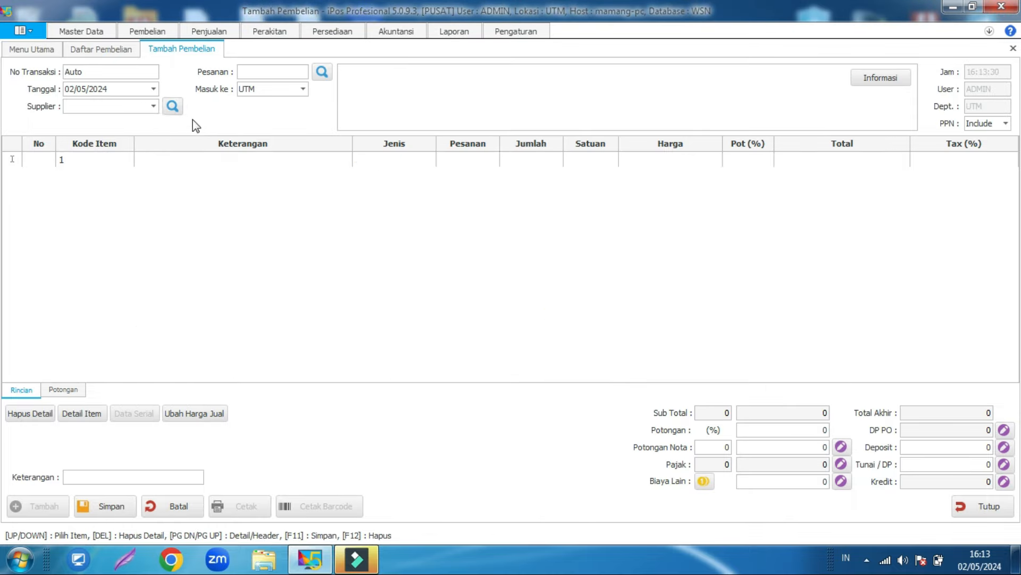
click(153, 106)
click(153, 147)
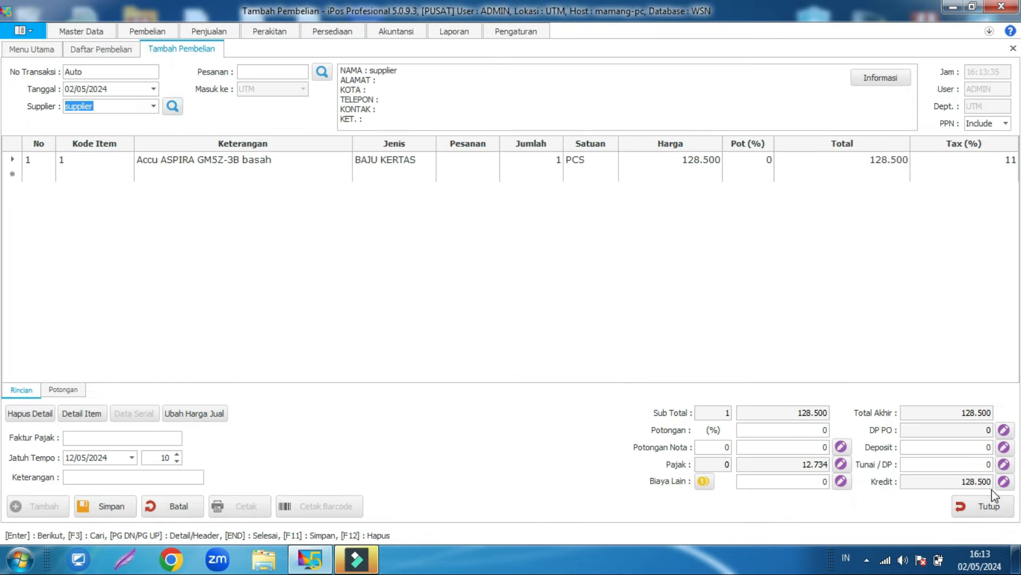
Set the second purchase's cash payment to 128.500 and save the transaction.
click(977, 463)
text(1)
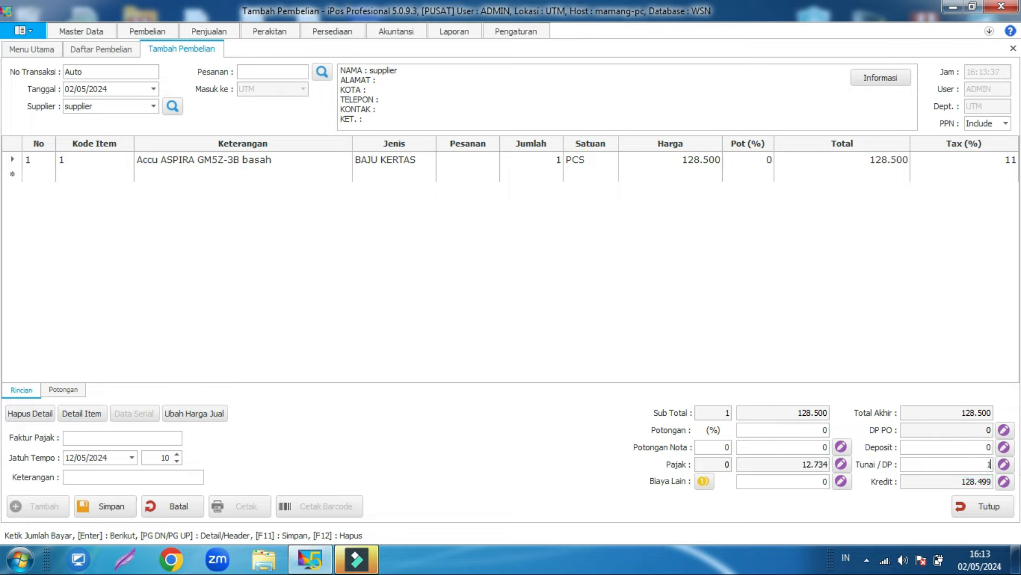
text(28.500)
click(126, 506)
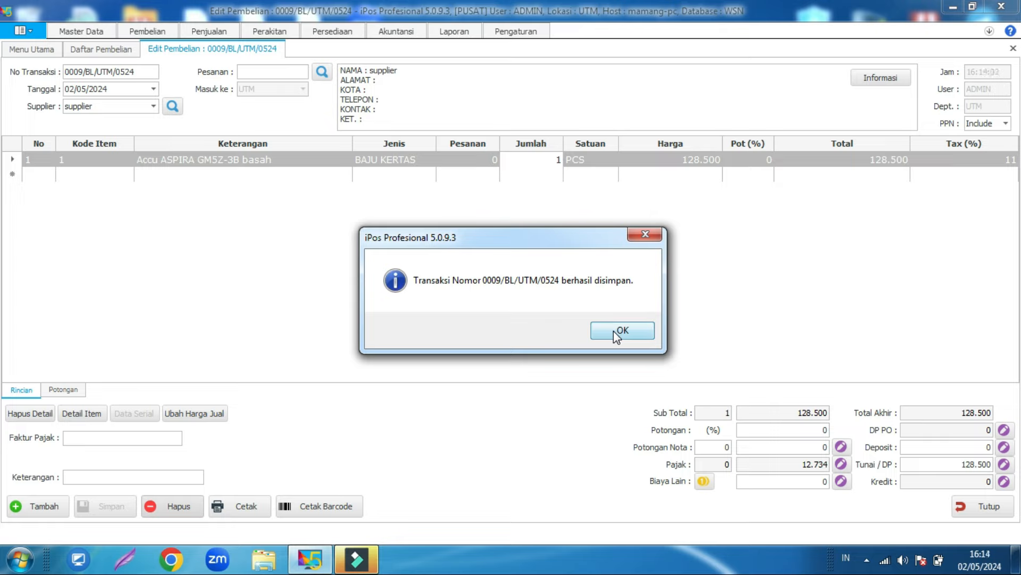
click(614, 330)
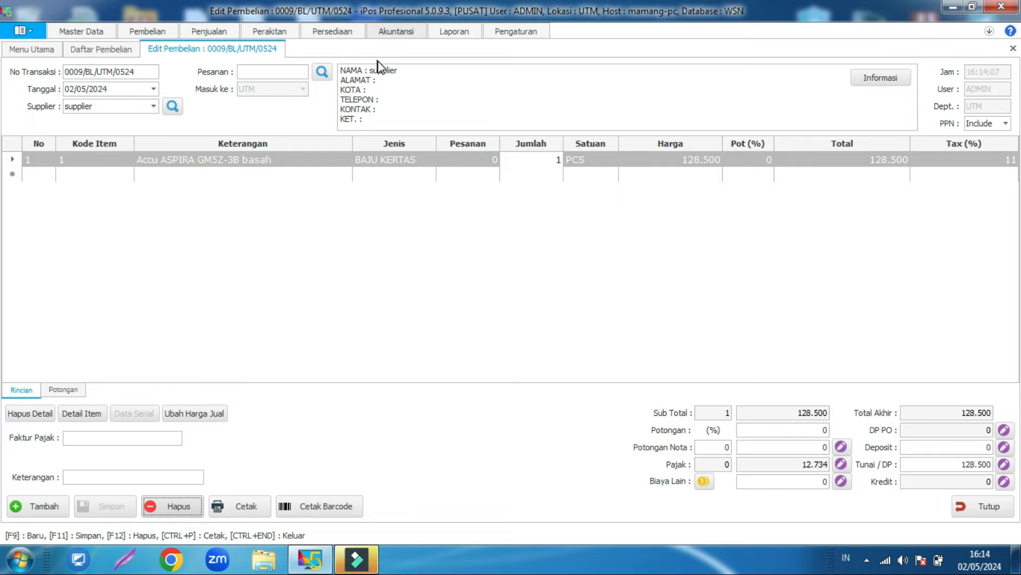
Open the journal list to compare the second purchase's entries with those of the earlier purchase.
click(397, 35)
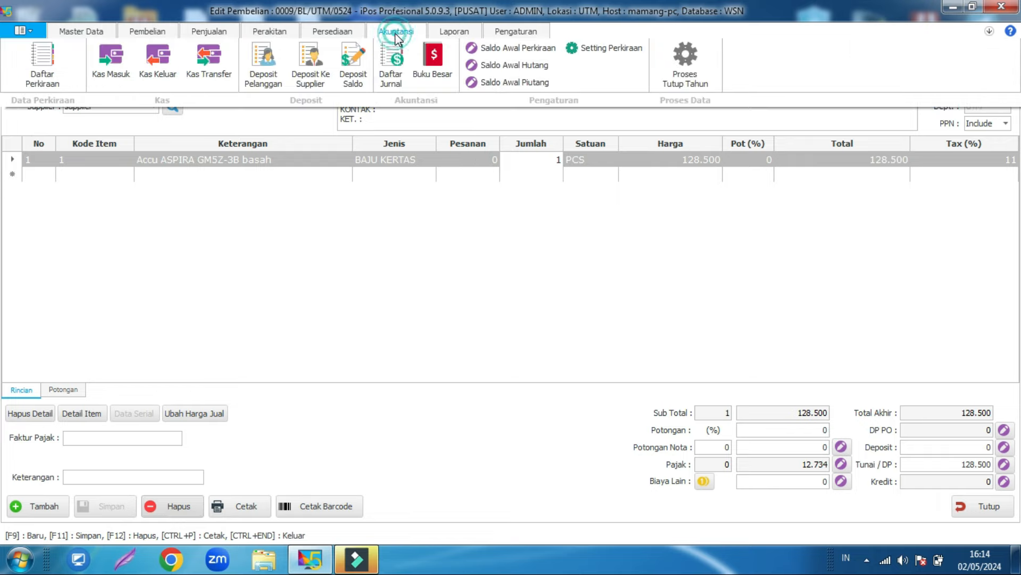
click(397, 56)
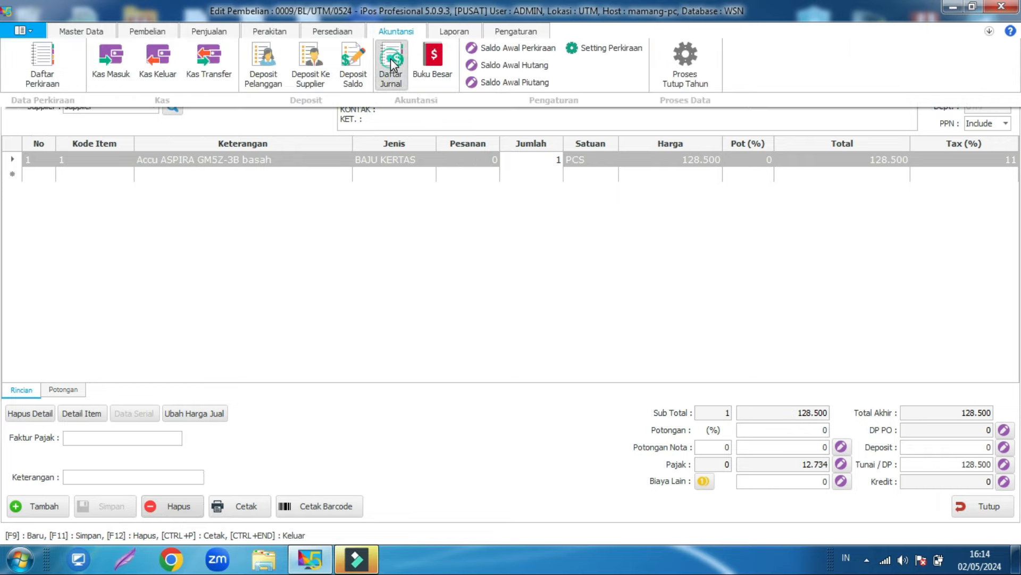
click(352, 211)
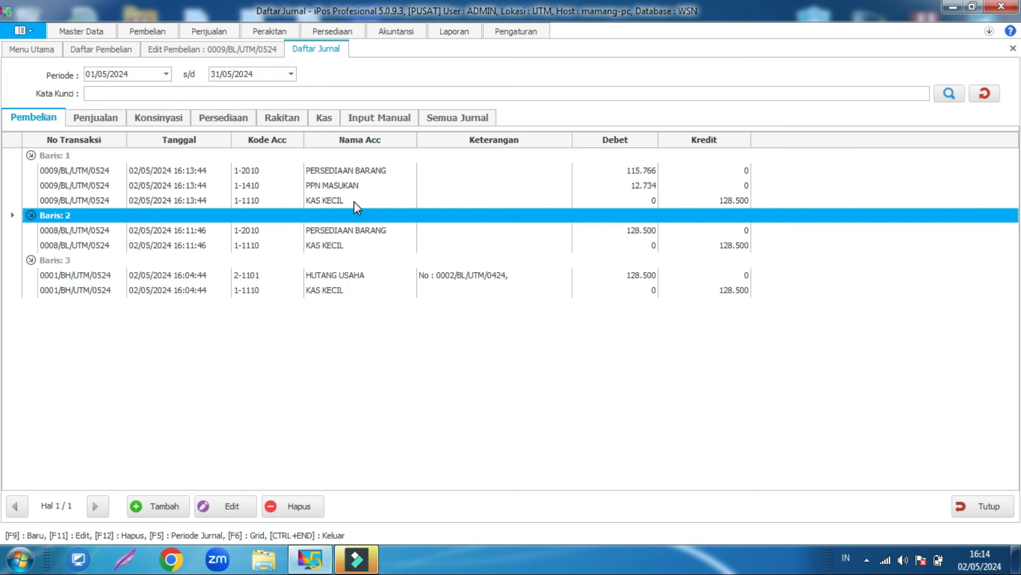
Compare the Persediaan Barang, PPN Masukan and Kas Kecil entries of purchase 0009/BL/UTM/0524 with those of 0008/BL/UTM/0524.
click(353, 201)
click(455, 309)
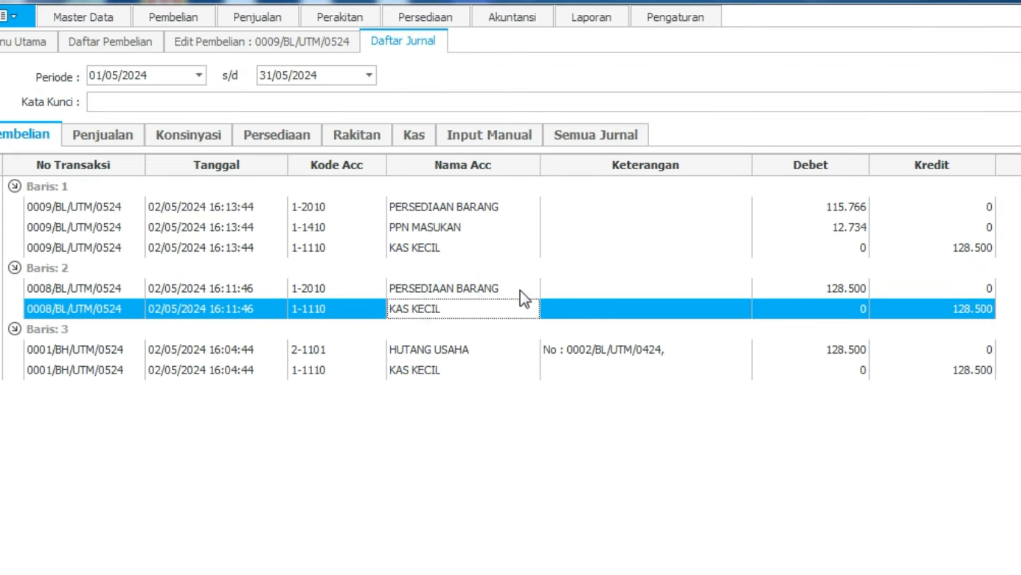
click(446, 213)
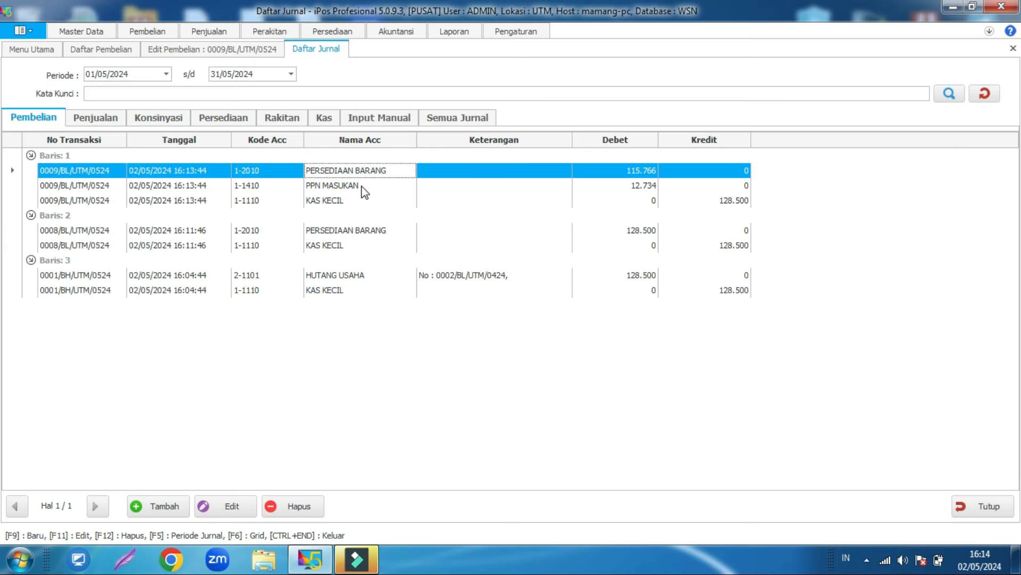
click(362, 186)
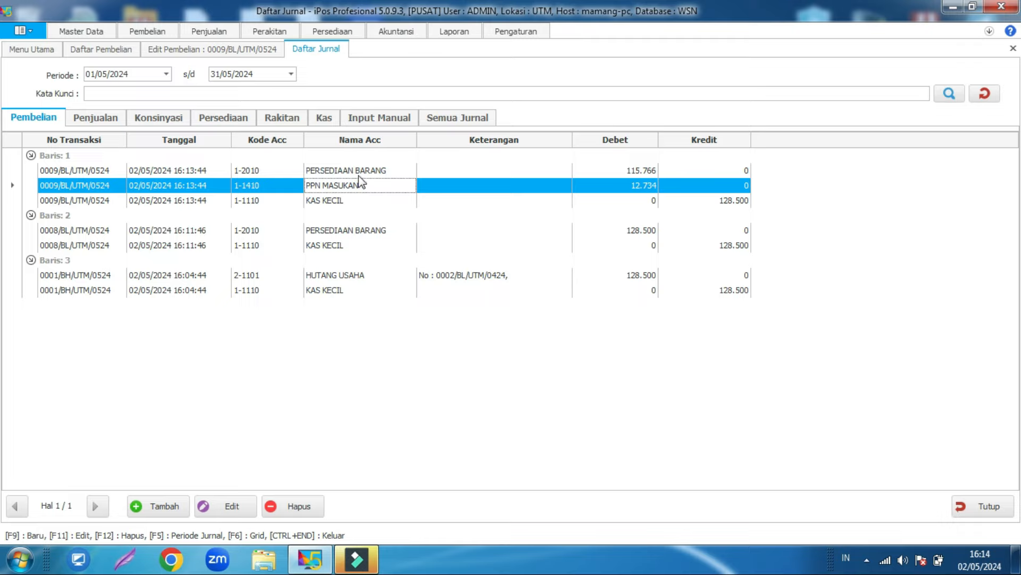
Generate the Neraca (balance sheet) report for the period 31/05/2024 in print view.
click(455, 31)
click(662, 83)
click(691, 100)
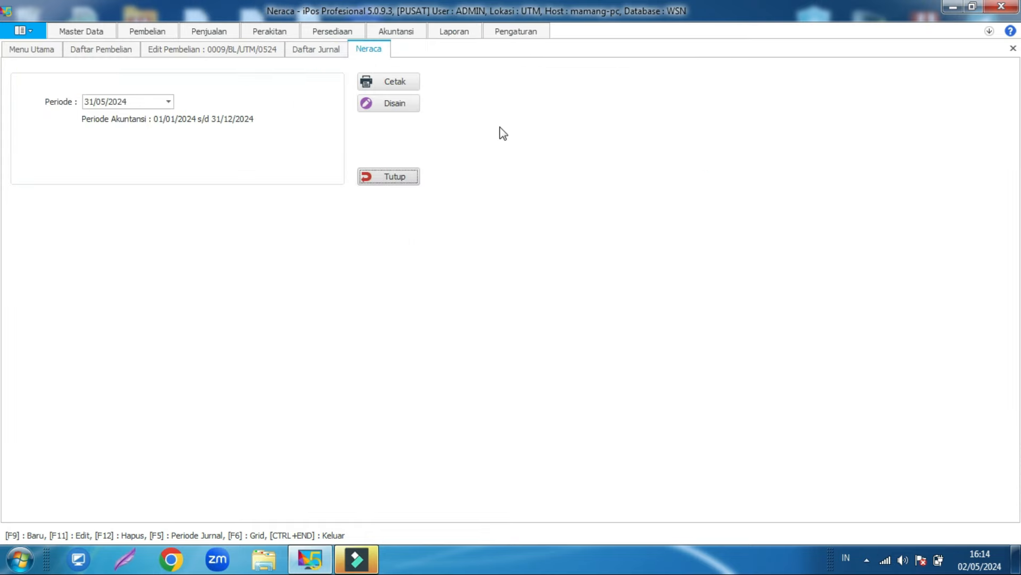
click(391, 83)
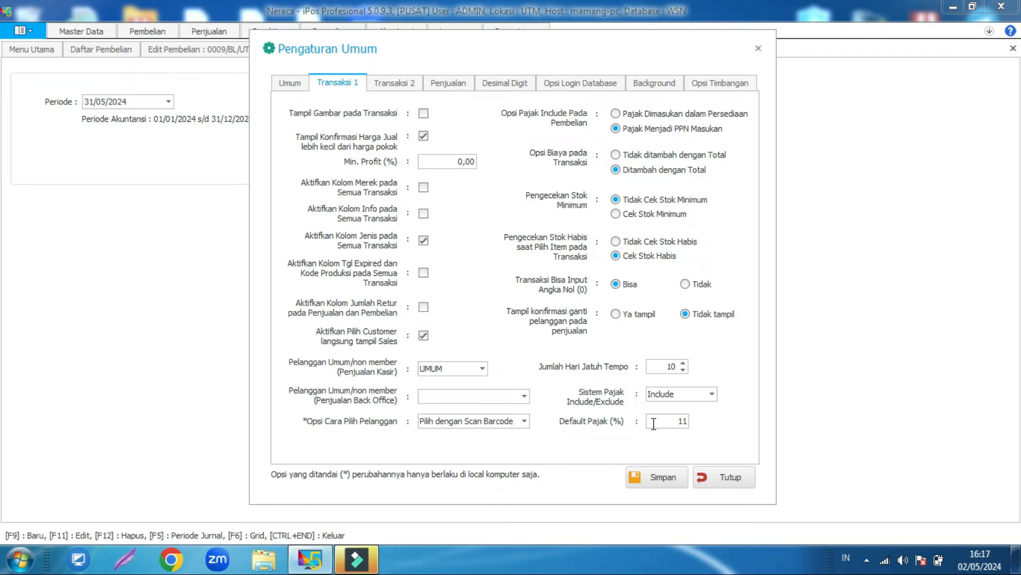
Close the general settings and open the item Accu ASPIRA GM5Z-3B basah for editing at its Pajak Include percentage.
click(713, 478)
click(81, 31)
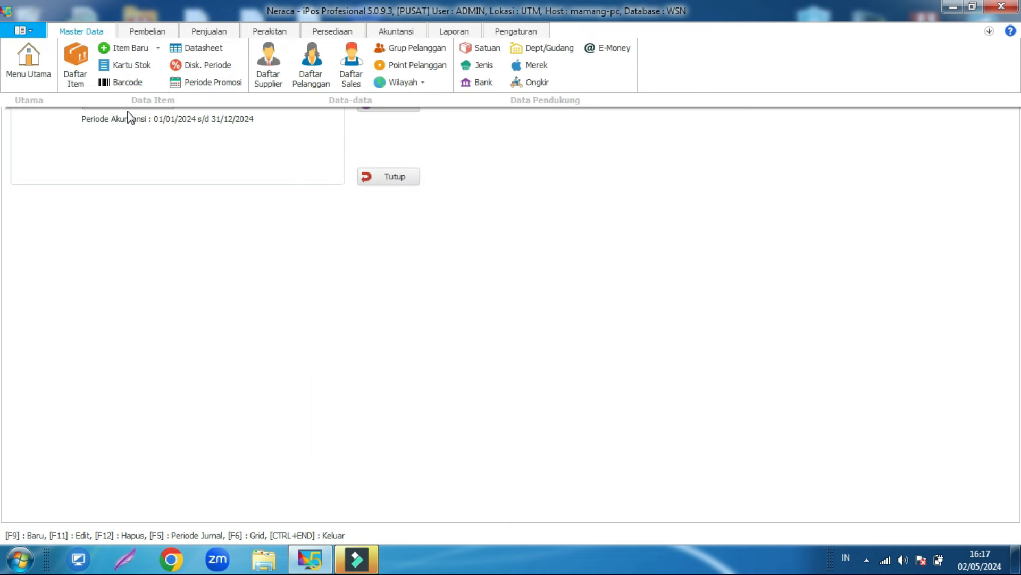
click(75, 66)
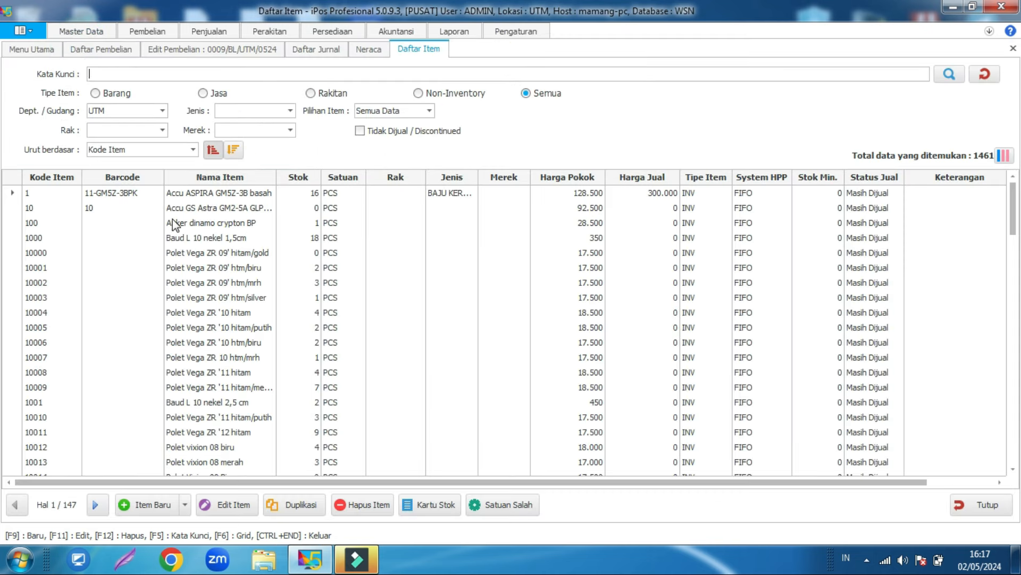
click(175, 193)
click(226, 504)
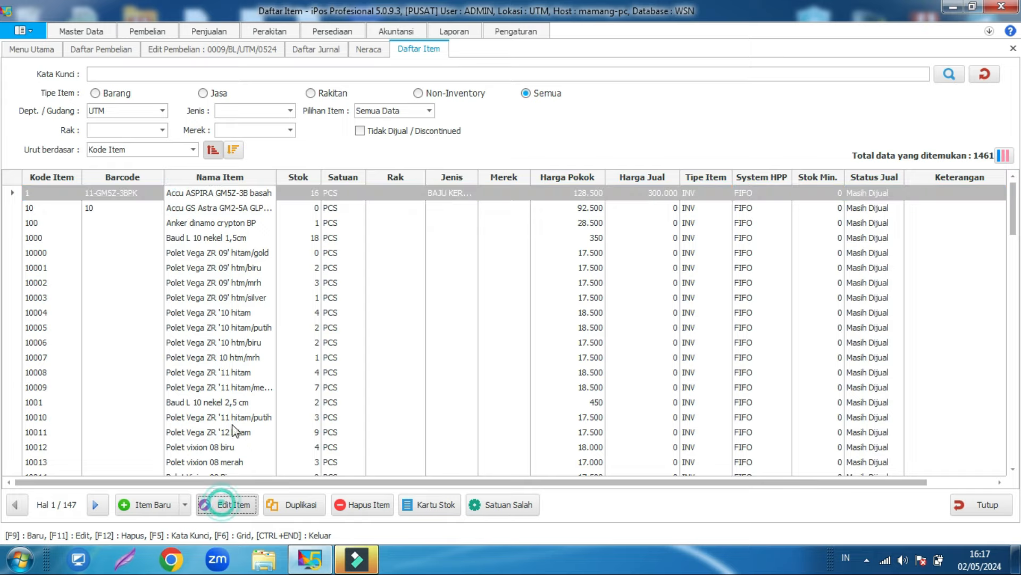
click(185, 230)
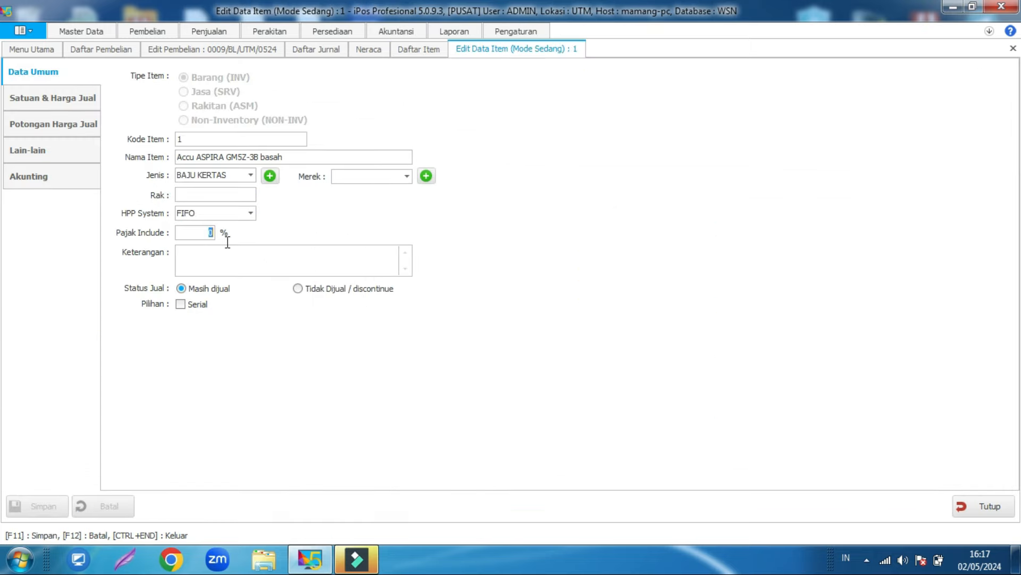